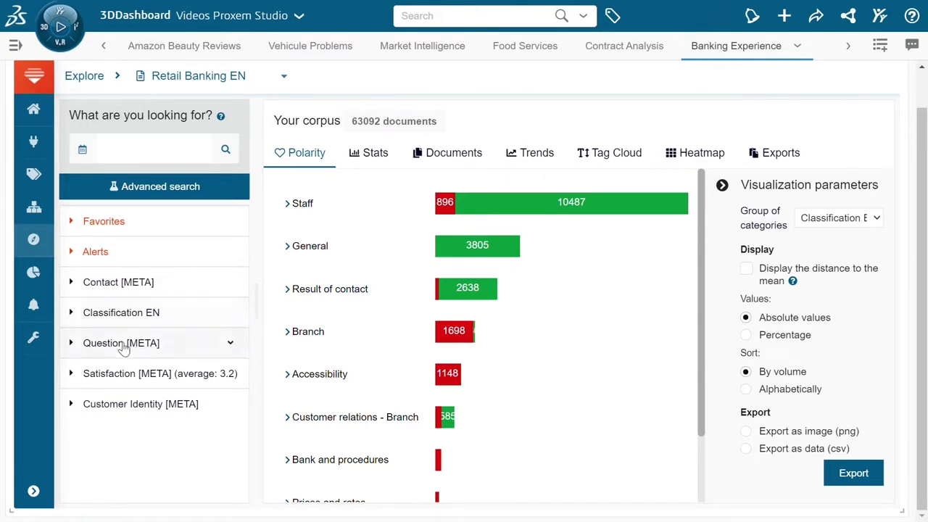
# Step: Browse the Classification EN filters, expanding Result of contact and Problem solution, then collapse them
pyautogui.click(75, 314)
pyautogui.scroll(-3, 96, 424)
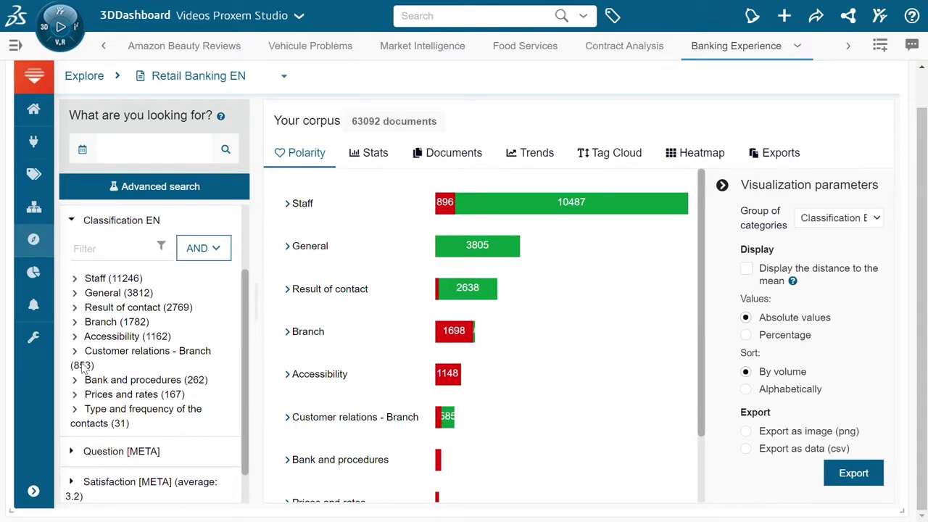
pyautogui.click(75, 307)
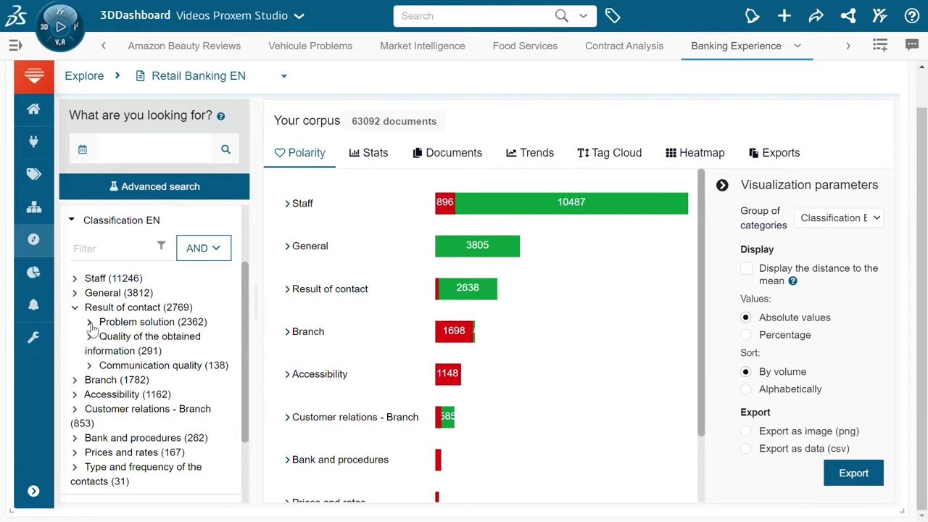
pyautogui.click(89, 322)
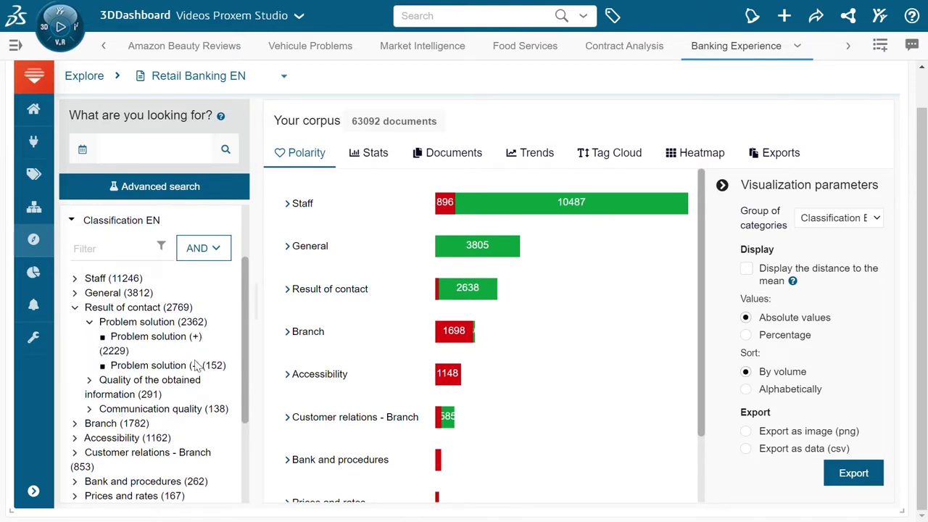
pyautogui.click(90, 321)
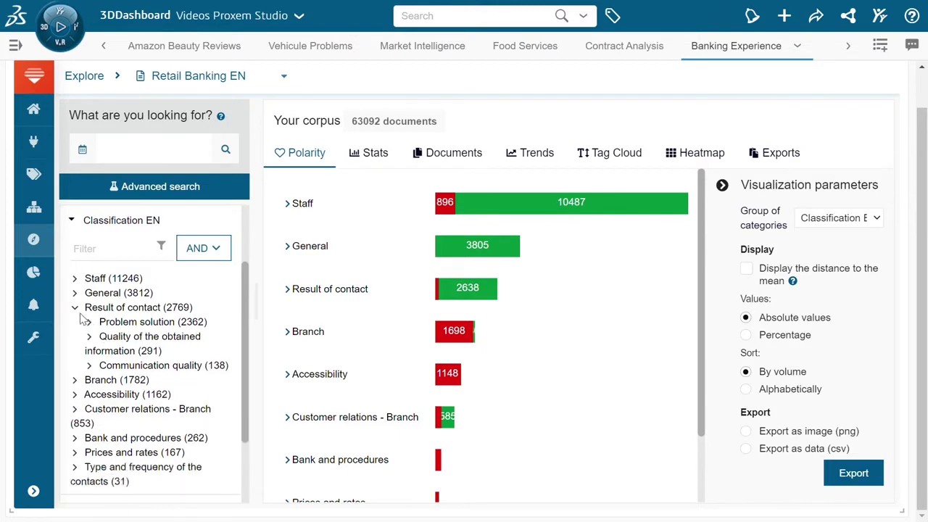
pyautogui.click(75, 308)
pyautogui.click(84, 221)
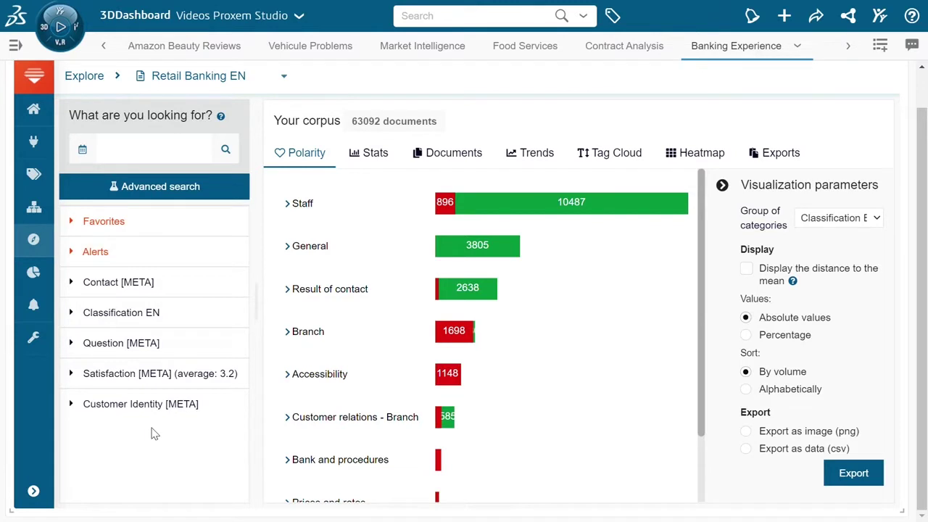
# Step: Search the corpus for 'questions', then remove that search filter
pyautogui.click(82, 148)
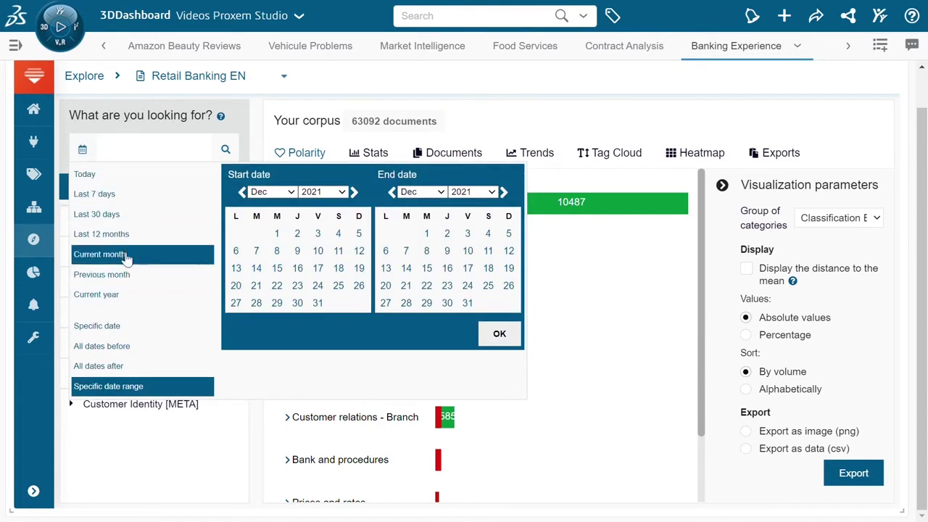
pyautogui.click(138, 159)
pyautogui.write('questions')
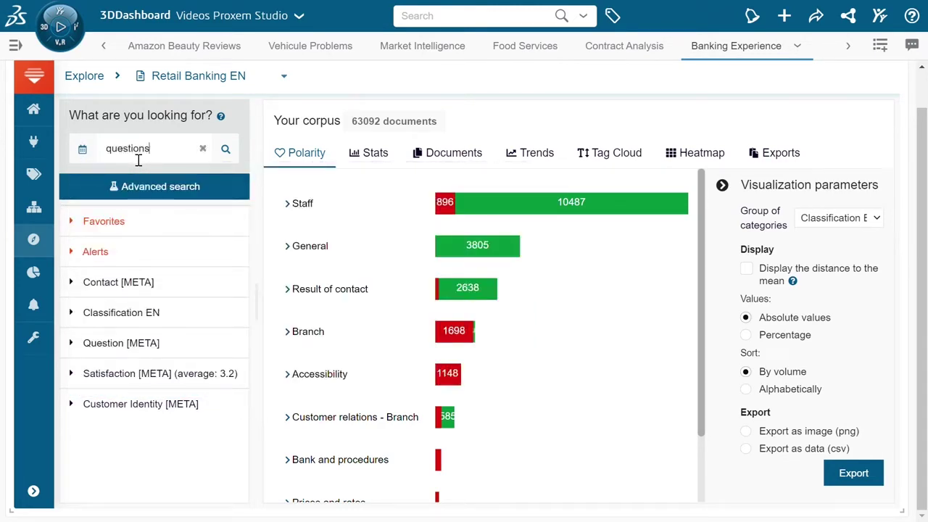
pyautogui.press('Return')
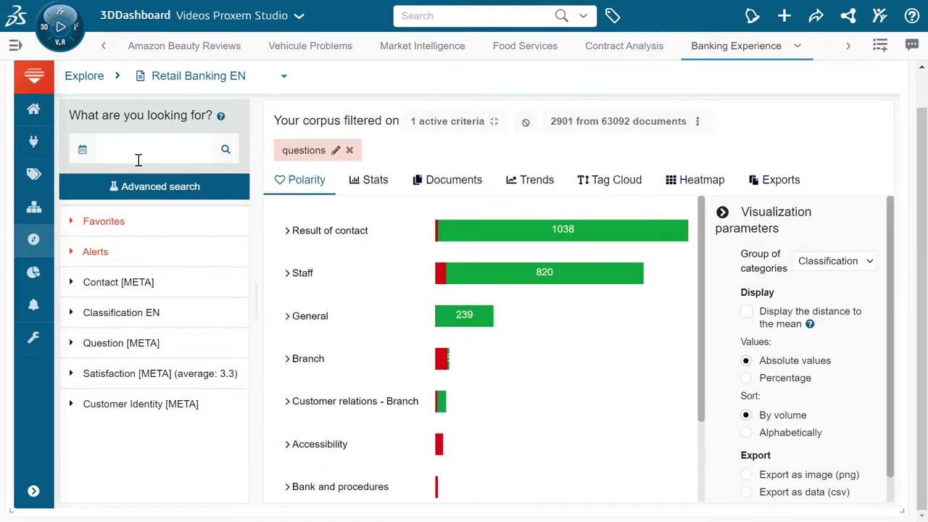
pyautogui.click(350, 150)
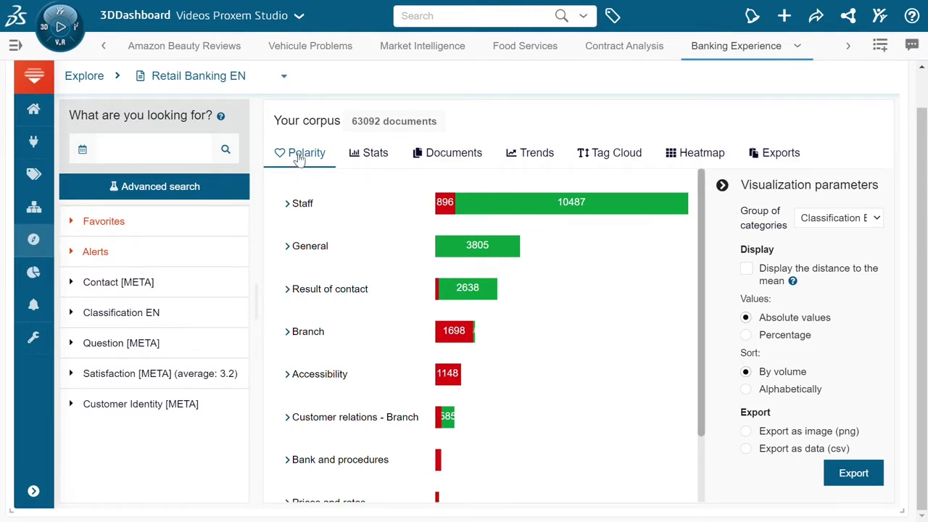
# Step: Expand and collapse the Branch bar, then expand Staff into Reception and friendliness, Responsiveness, etc
pyautogui.scroll(-1, 408, 191)
pyautogui.scroll(1, 408, 190)
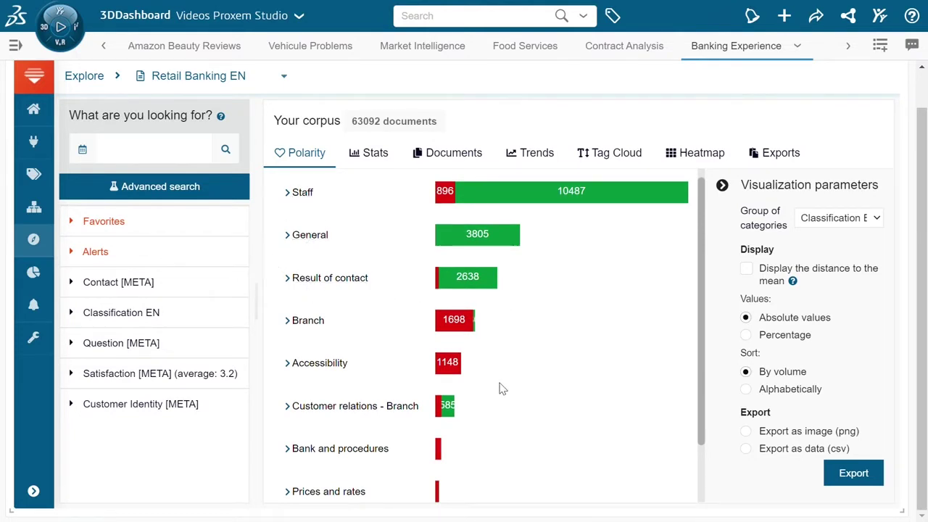
pyautogui.click(291, 327)
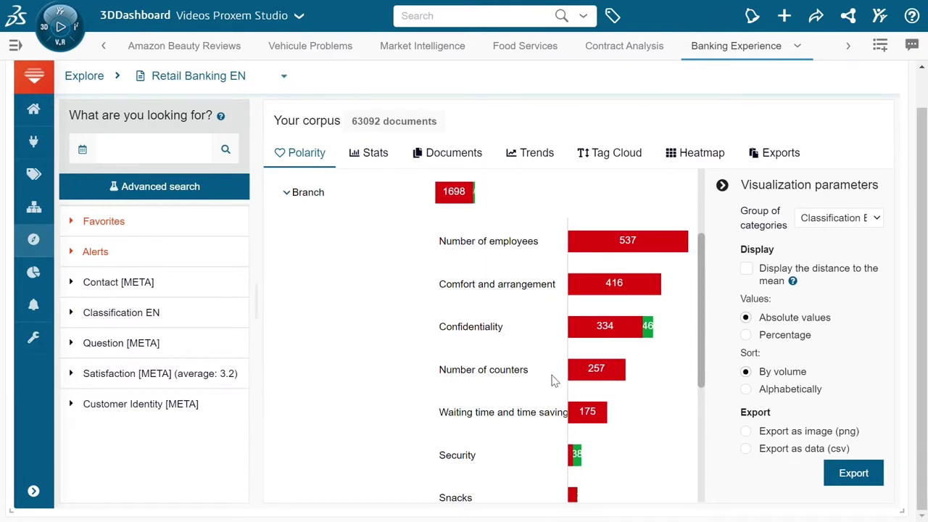
pyautogui.click(292, 195)
pyautogui.scroll(2, 290, 195)
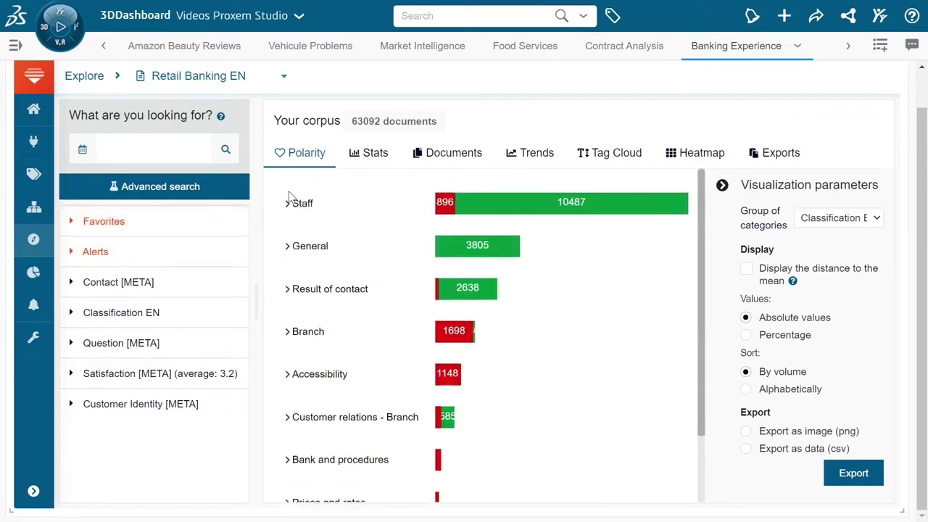
pyautogui.click(288, 203)
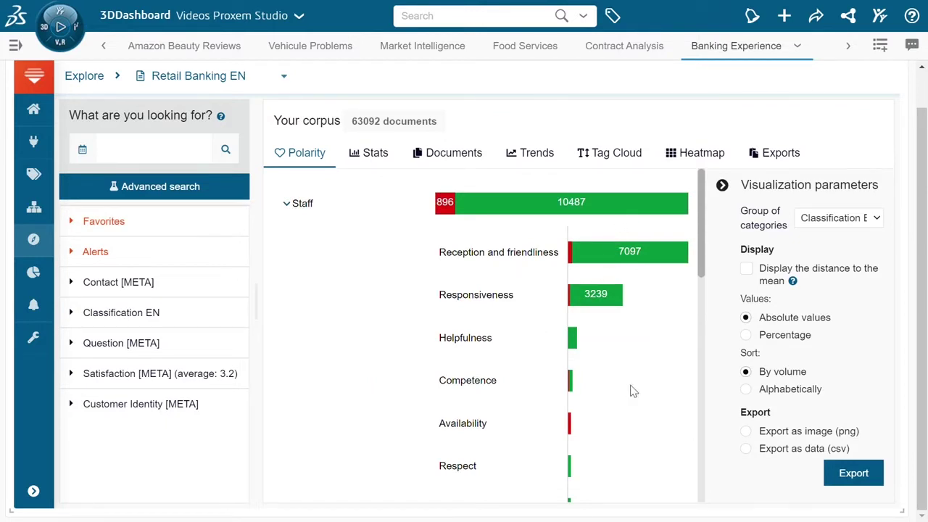
# Step: Show Staff subcategory polarity as percentages with each one's distance to the mean, and scroll the list
pyautogui.click(747, 335)
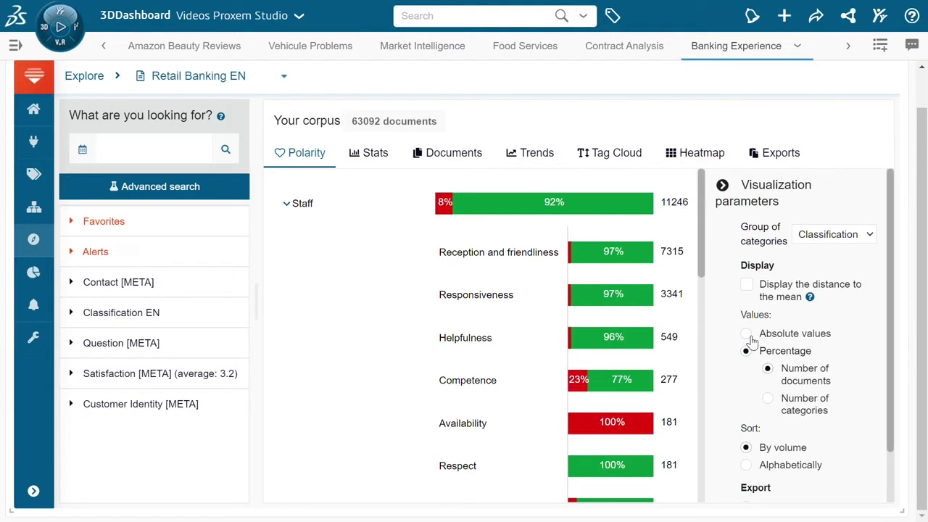
pyautogui.click(748, 285)
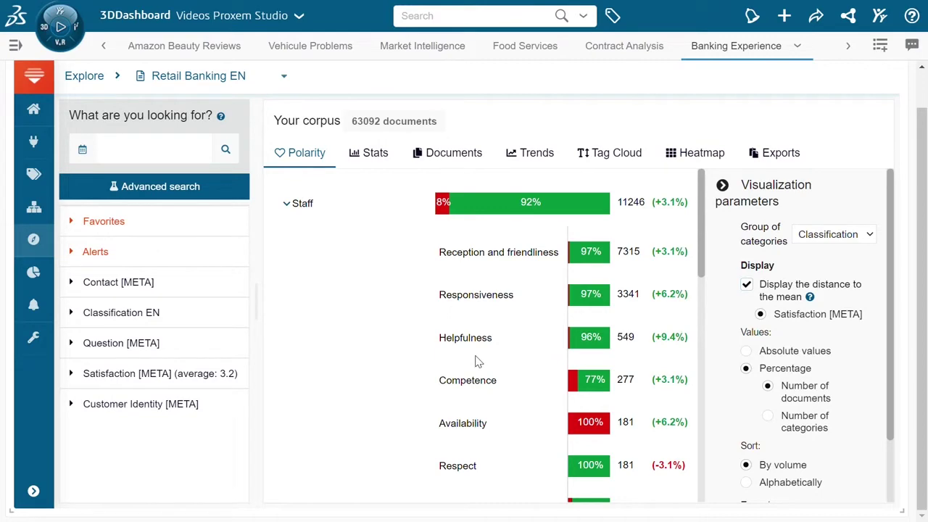
pyautogui.scroll(-4, 477, 360)
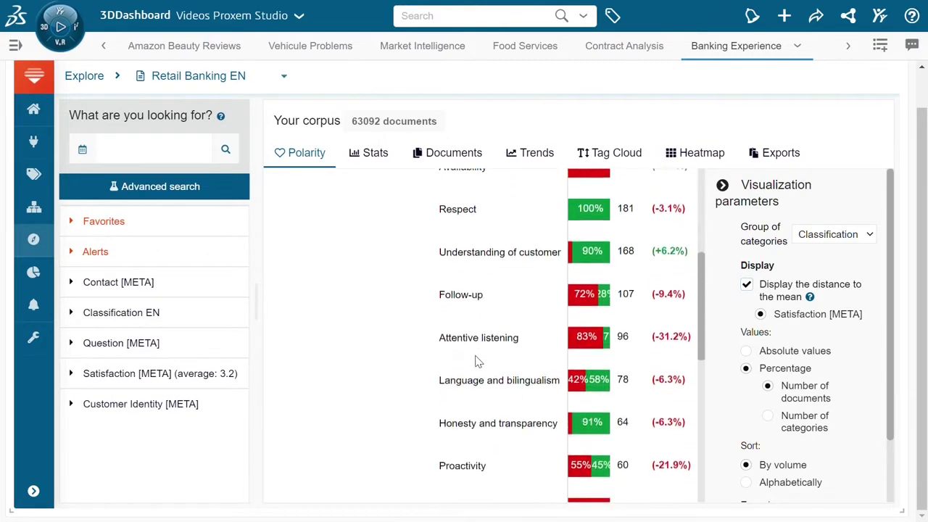
pyautogui.scroll(-2, 477, 360)
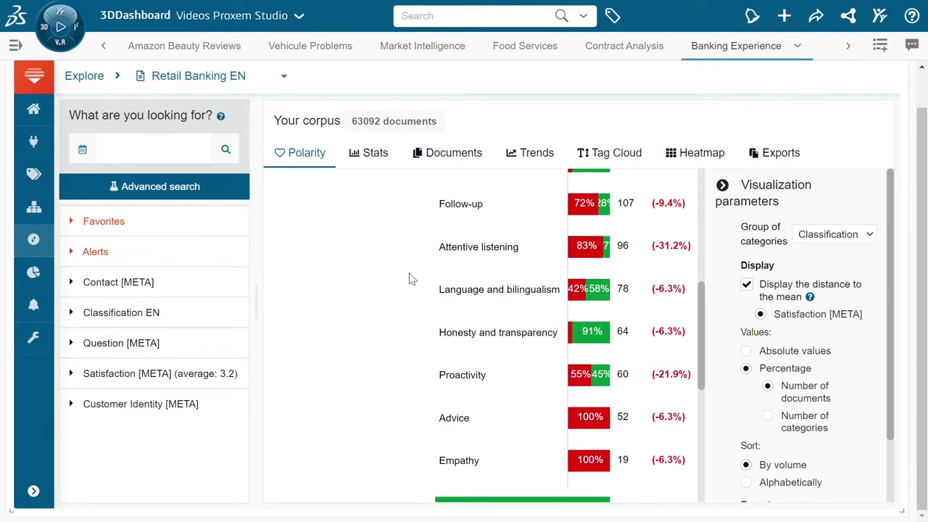
pyautogui.click(375, 161)
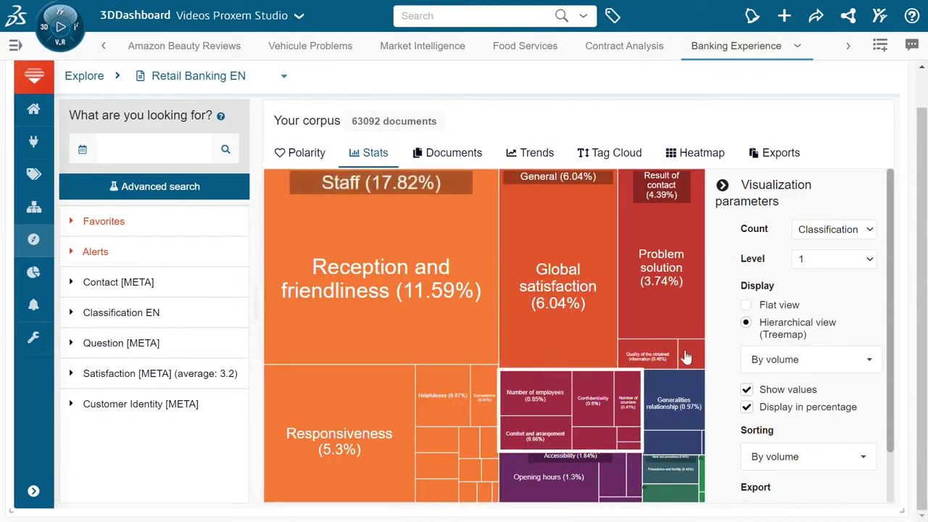
# Step: Chart level-2 category statistics as a flat bar chart of absolute document counts
pyautogui.click(747, 306)
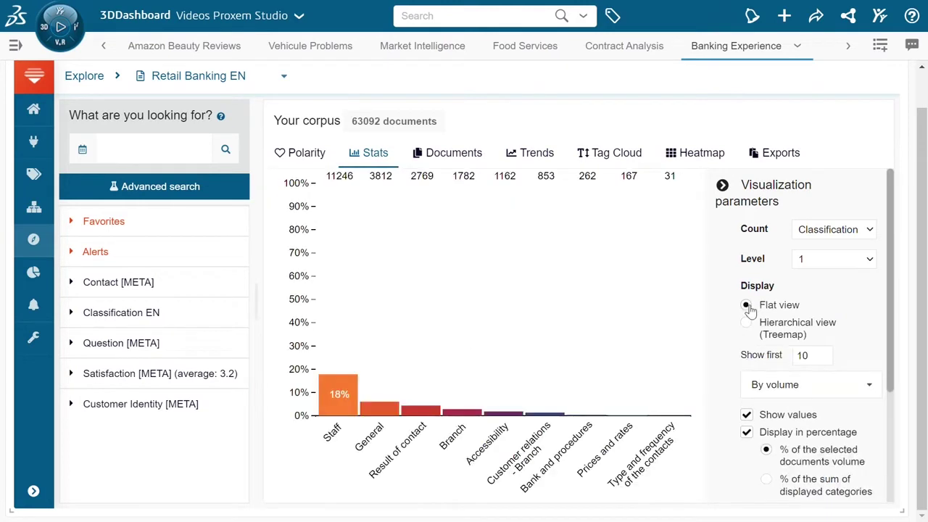
pyautogui.click(747, 433)
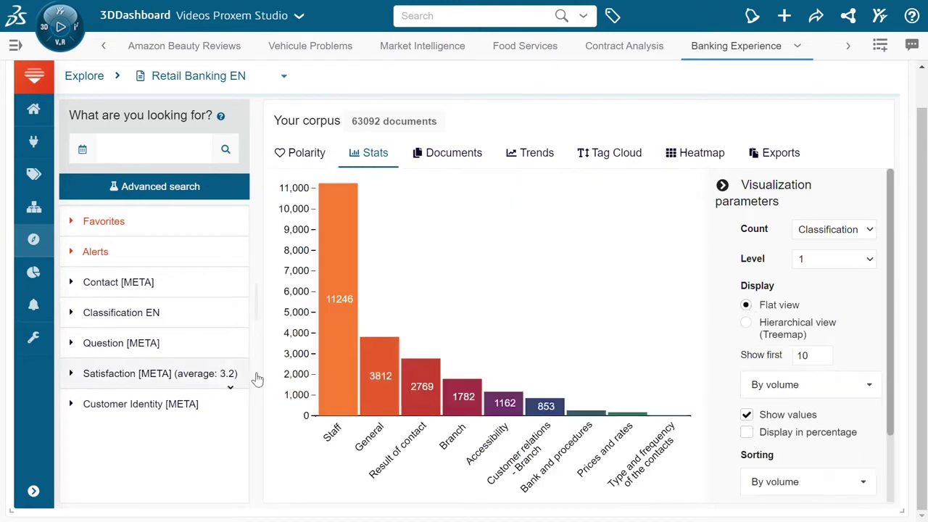
pyautogui.click(822, 261)
pyautogui.click(823, 293)
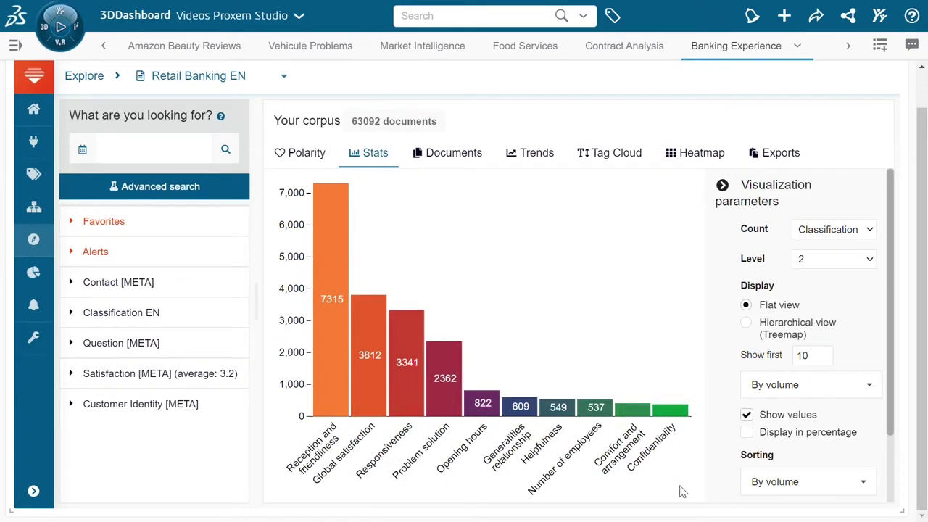
pyautogui.click(536, 158)
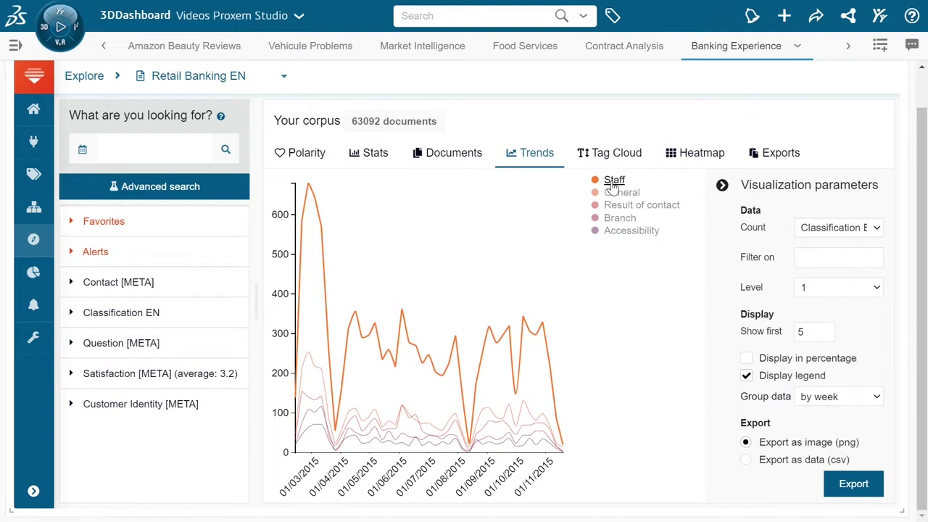
# Step: Filter trends on Staff and split them into level-3 positive and negative subcategory curves
pyautogui.click(808, 259)
pyautogui.write('staff')
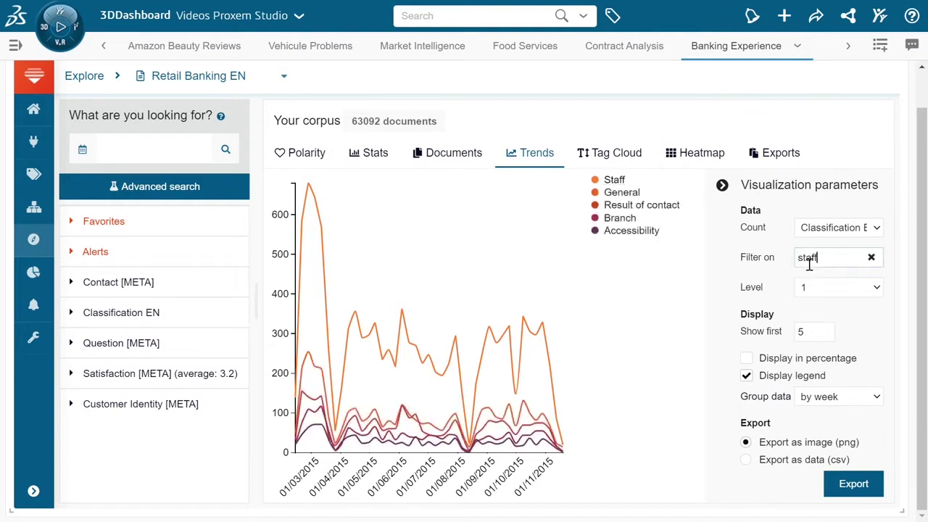
pyautogui.click(833, 299)
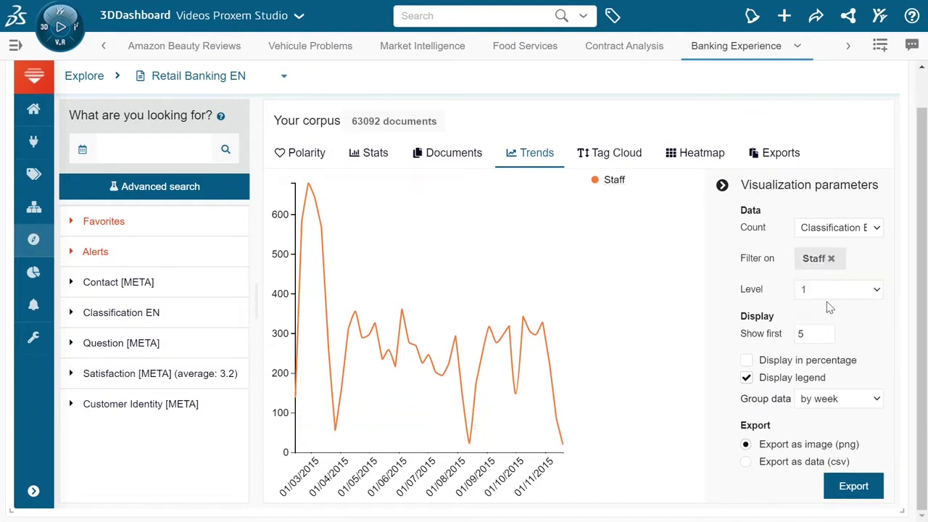
pyautogui.click(828, 323)
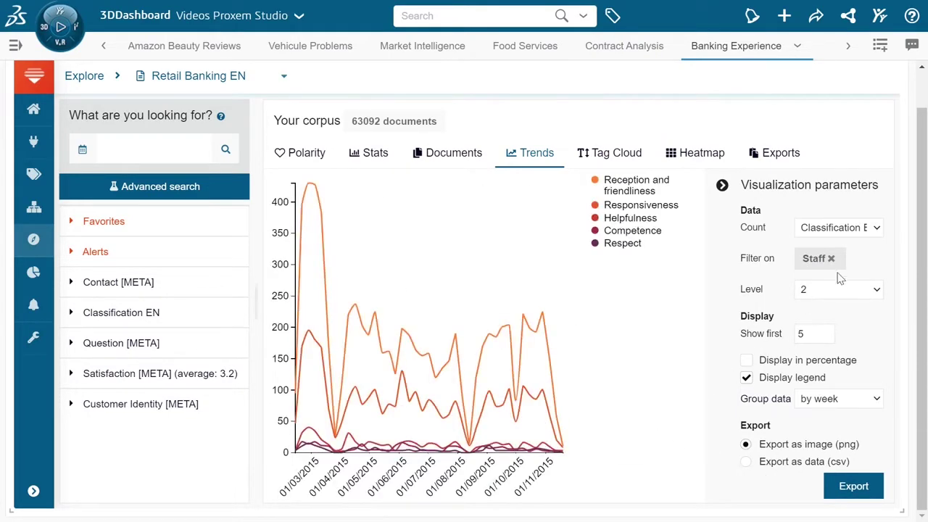
pyautogui.click(848, 335)
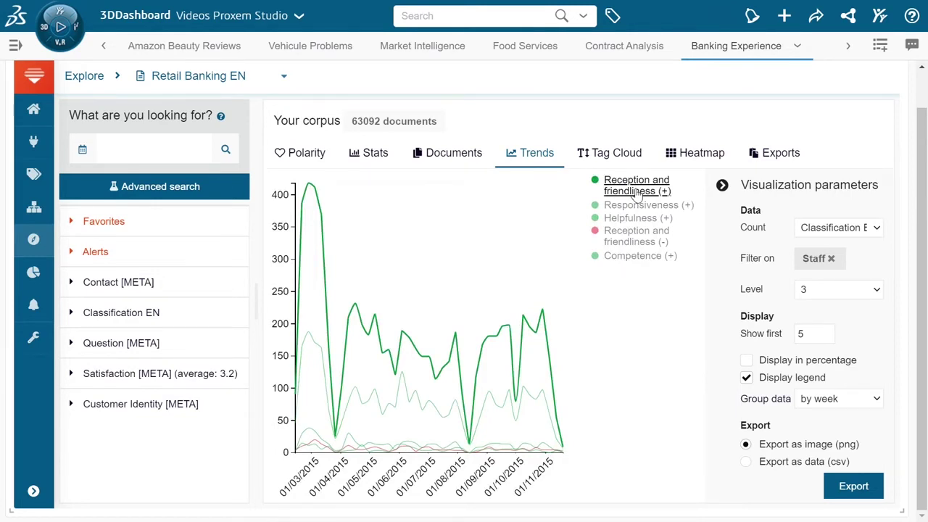
pyautogui.click(636, 190)
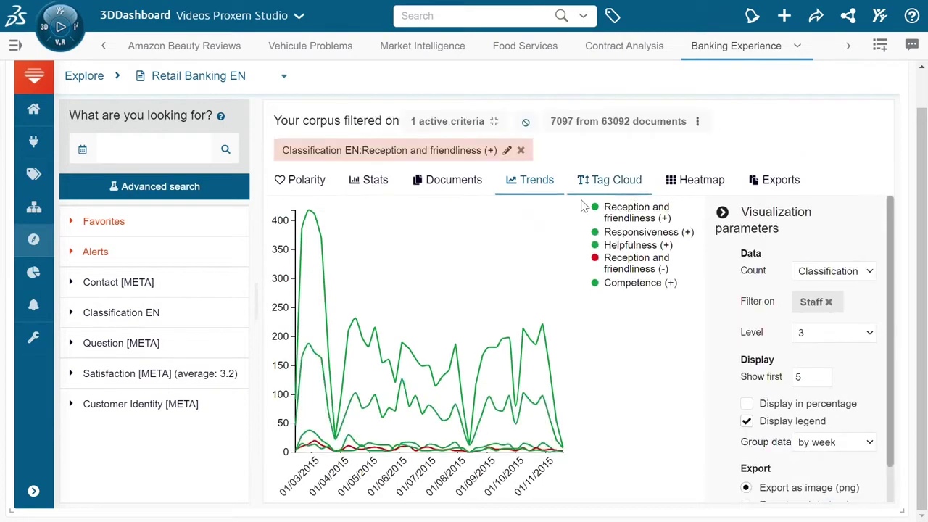
# Step: Show annotation underlines on the Reception and friendliness (+) documents, then clear that filter
pyautogui.click(454, 183)
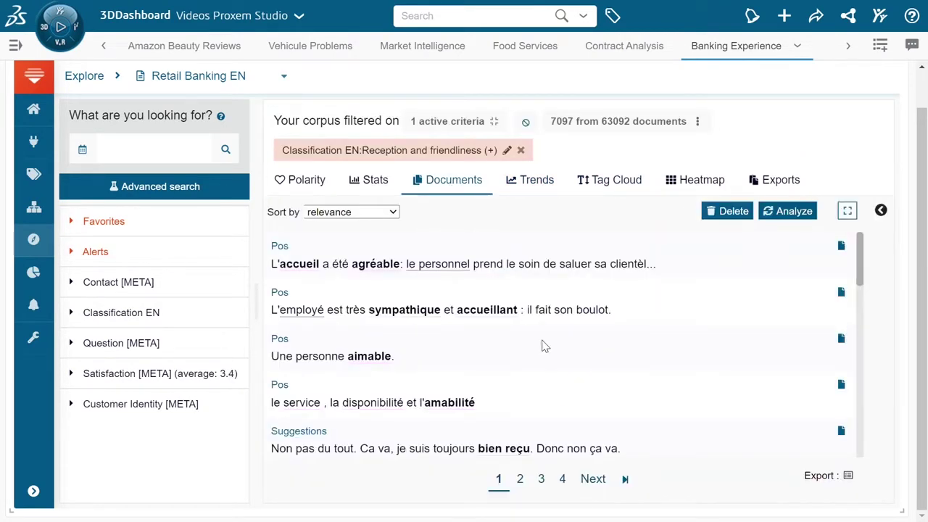
pyautogui.scroll(-1, 543, 346)
pyautogui.click(881, 211)
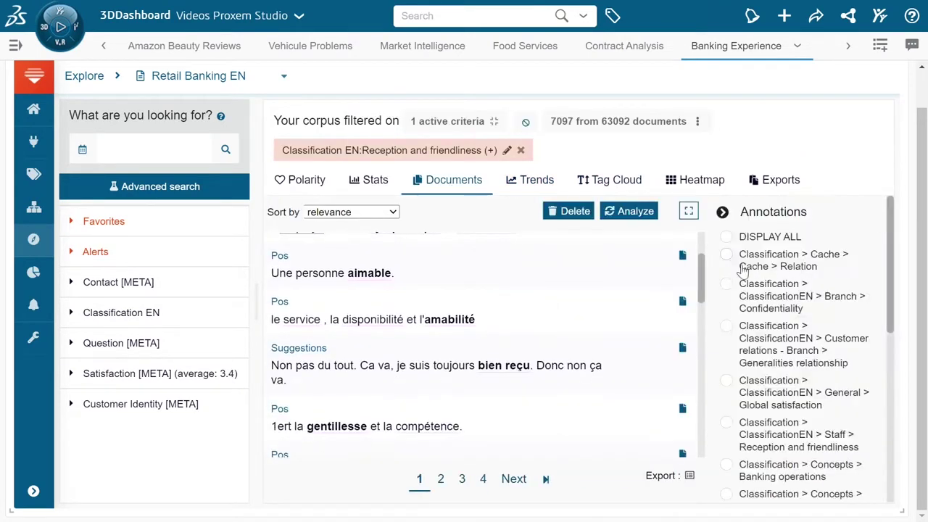
pyautogui.click(727, 236)
pyautogui.scroll(-6, 544, 355)
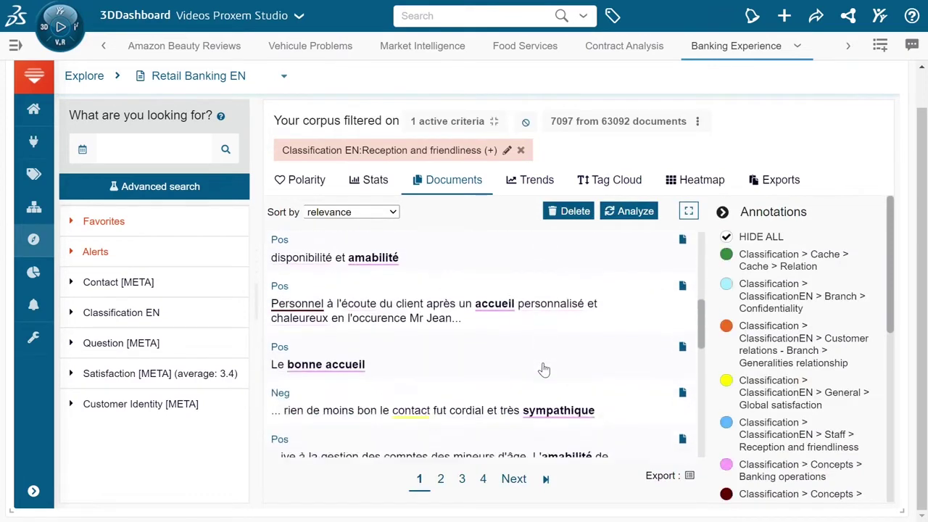
pyautogui.scroll(-3, 544, 369)
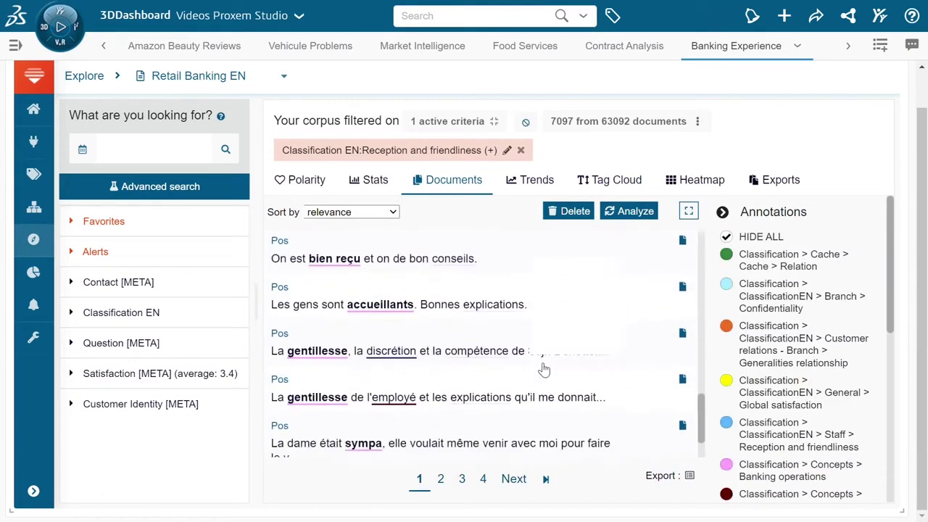
pyautogui.click(526, 122)
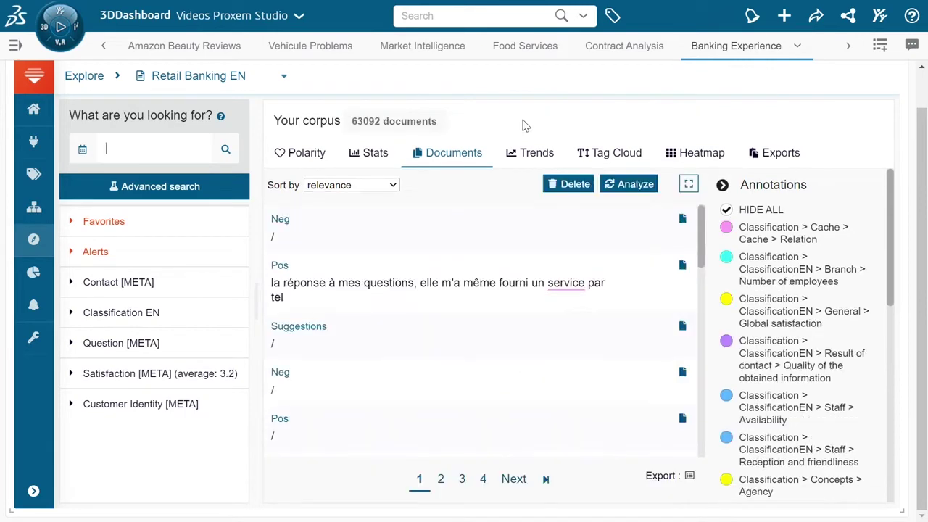
pyautogui.click(618, 153)
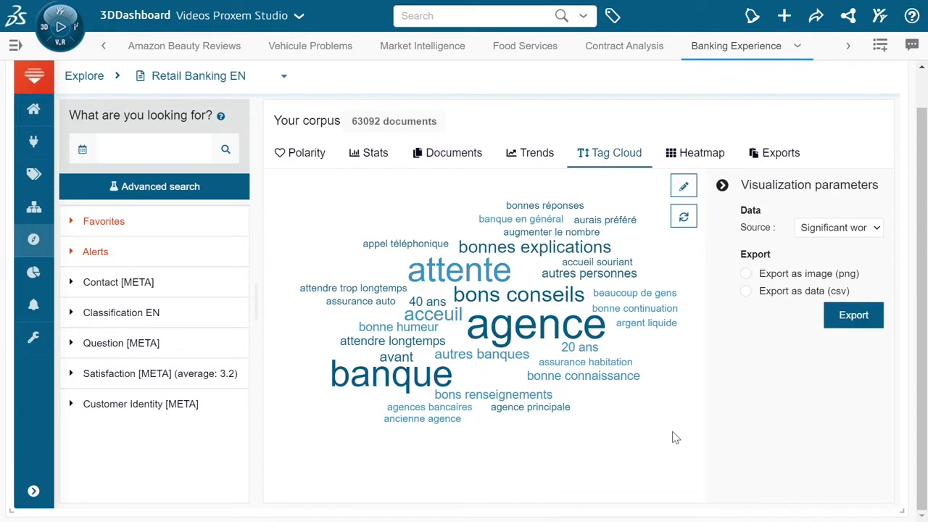
# Step: Delete the tags agence, attente and banque from the tag cloud and redraw it
pyautogui.click(684, 186)
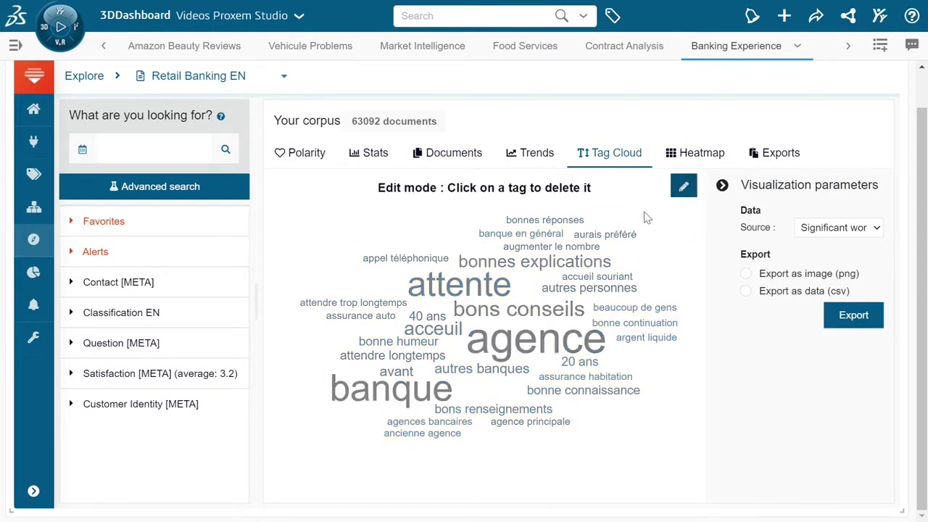
pyautogui.click(540, 345)
pyautogui.click(459, 285)
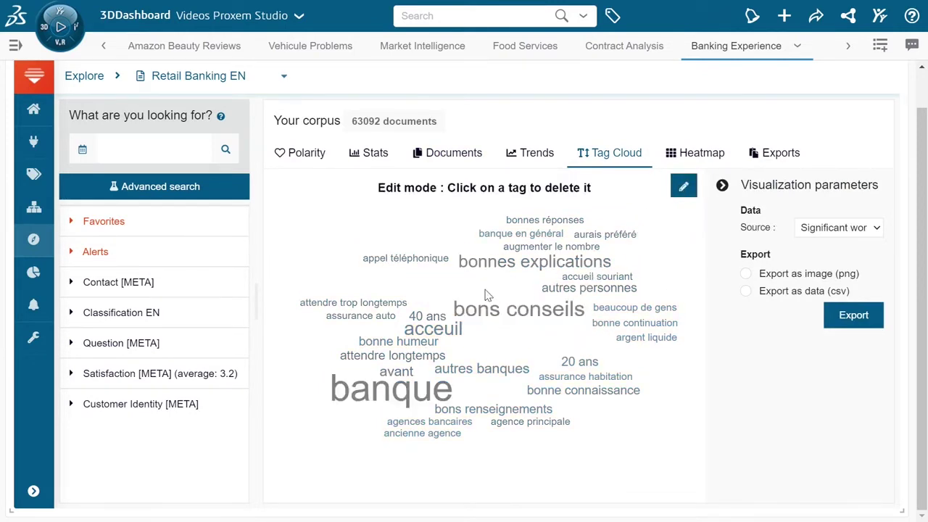
pyautogui.click(380, 399)
pyautogui.click(683, 187)
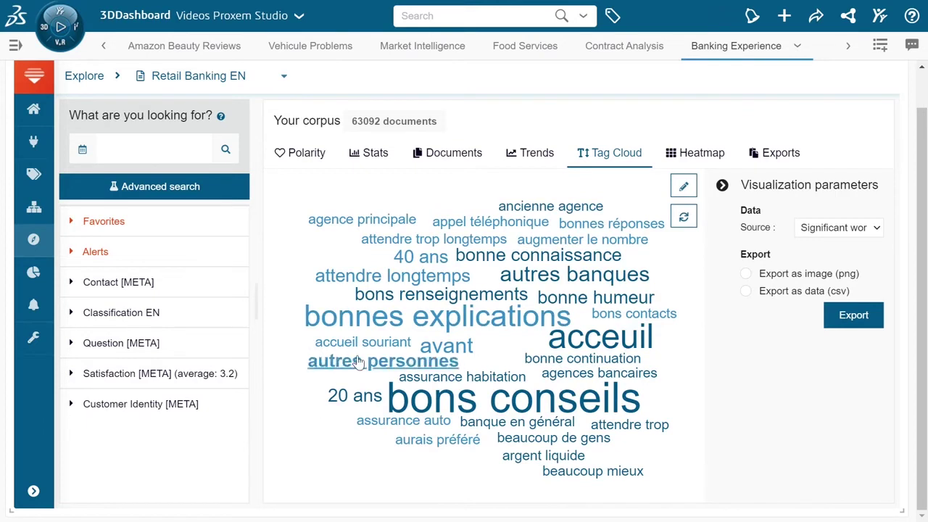
pyautogui.click(80, 373)
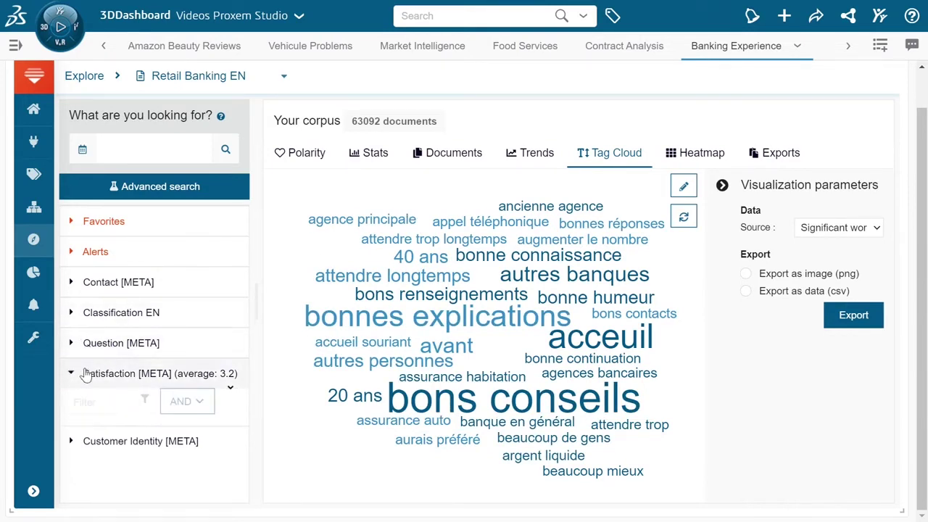
# Step: View the tag cloud for satisfaction 4, then satisfaction 2, removing each filter afterwards
pyautogui.click(85, 462)
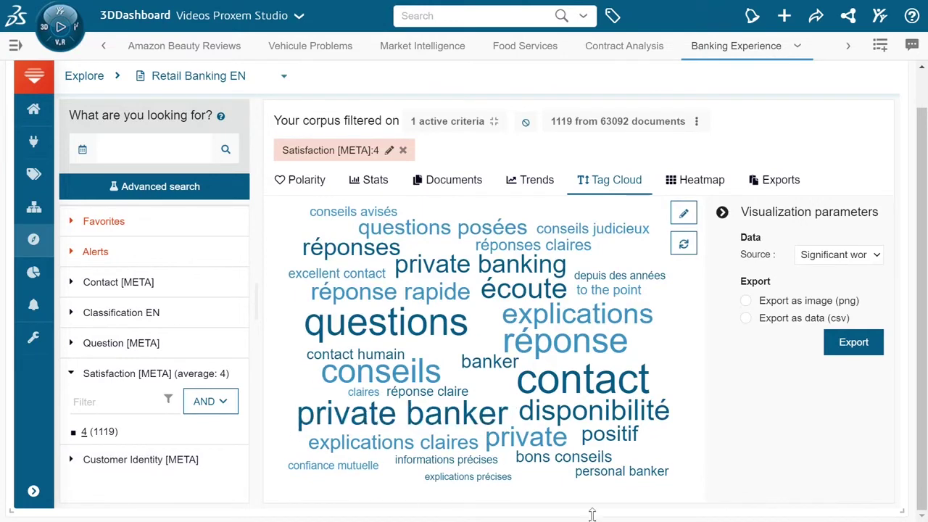
pyautogui.click(403, 150)
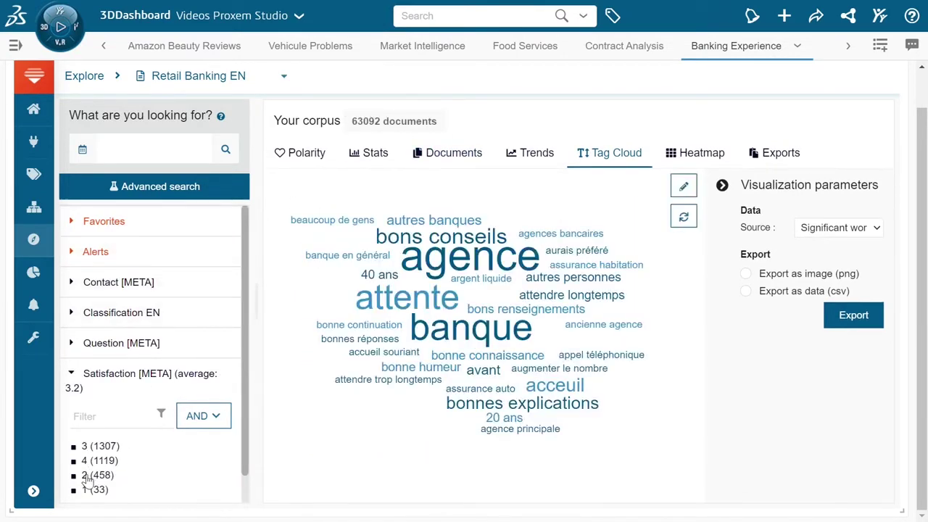
pyautogui.click(87, 477)
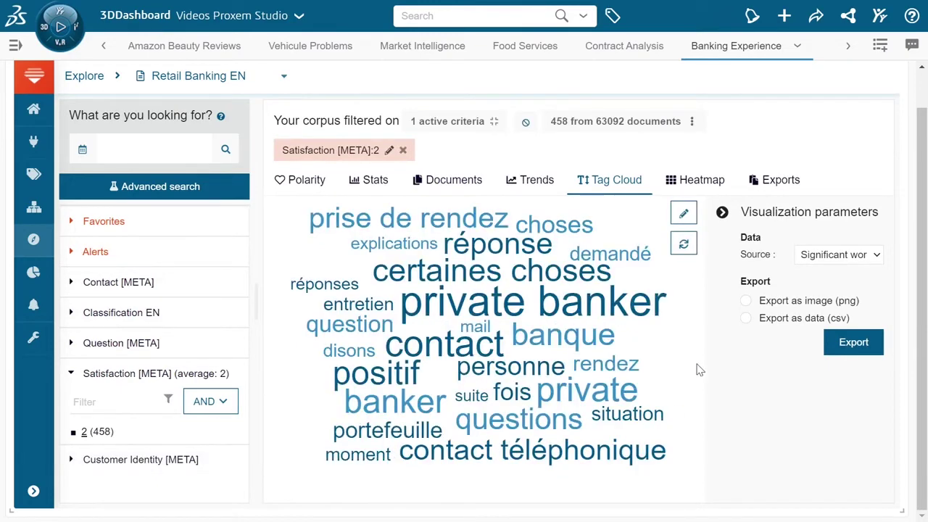
pyautogui.click(403, 150)
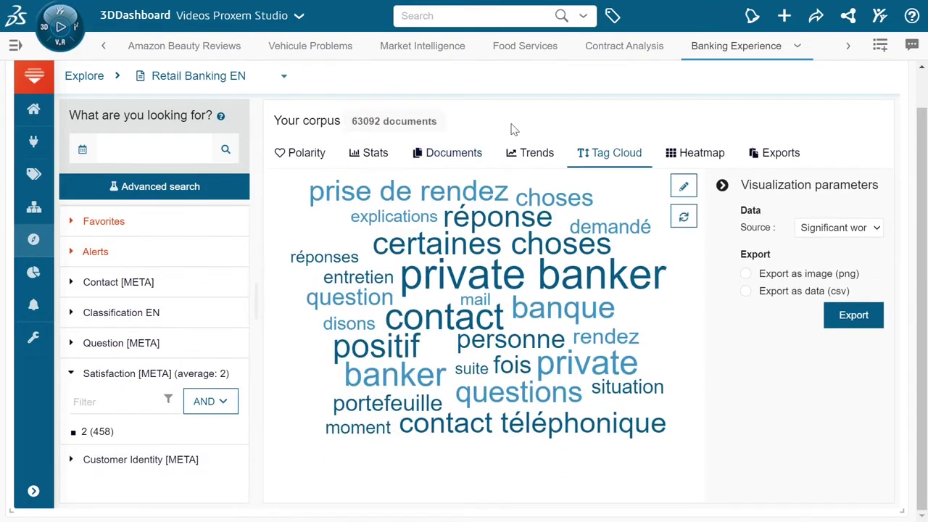
# Step: Set the heatmap to χ² residuals, ignore volume, colour by polarity, and sort columns and rows alphabetically
pyautogui.click(697, 154)
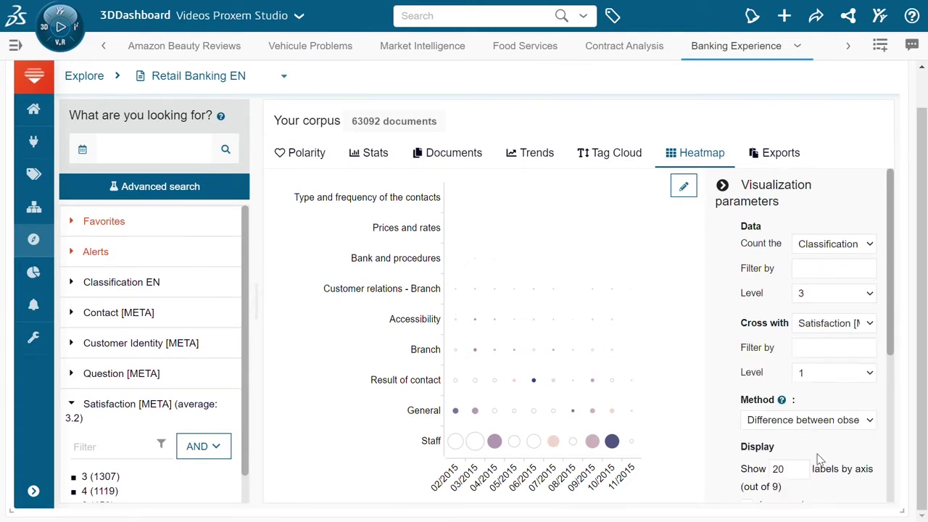
pyautogui.scroll(-3, 799, 403)
pyautogui.scroll(1, 811, 332)
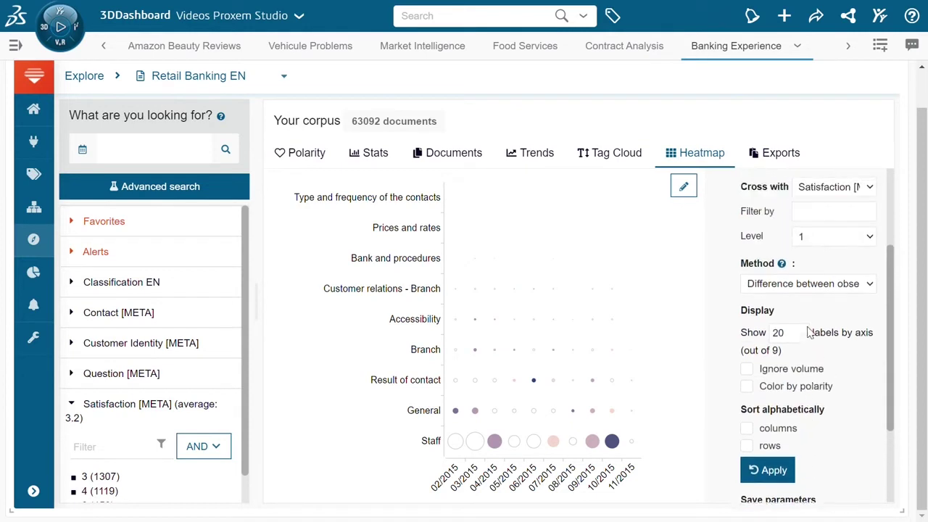
pyautogui.click(779, 289)
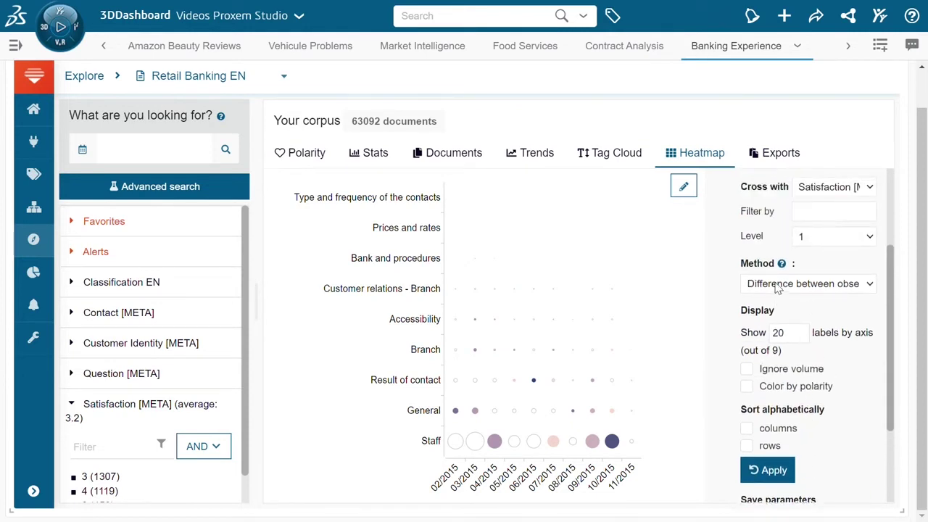
pyautogui.click(779, 324)
pyautogui.click(748, 370)
pyautogui.click(747, 387)
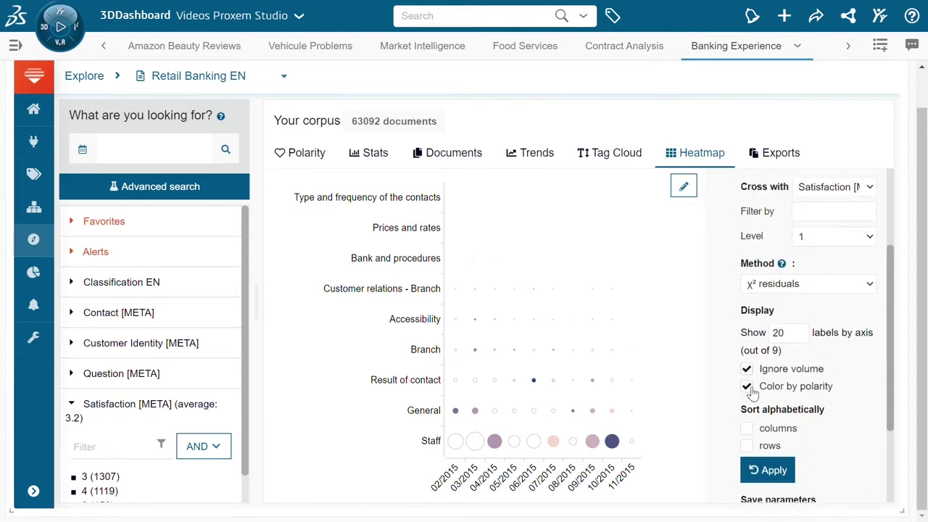
pyautogui.click(748, 428)
pyautogui.click(748, 445)
# Step: Apply the settings to redraw the classification-by-satisfaction heatmap in red and green
pyautogui.click(770, 470)
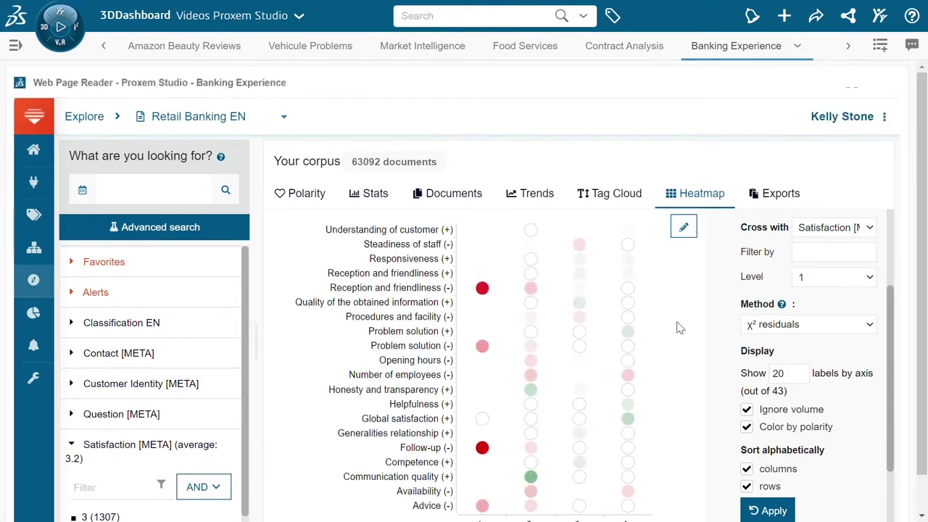
pyautogui.scroll(1, 667, 330)
# Step: Redraw the heatmap crossed with Contact [META], then again at contact level 2
pyautogui.scroll(1, 812, 311)
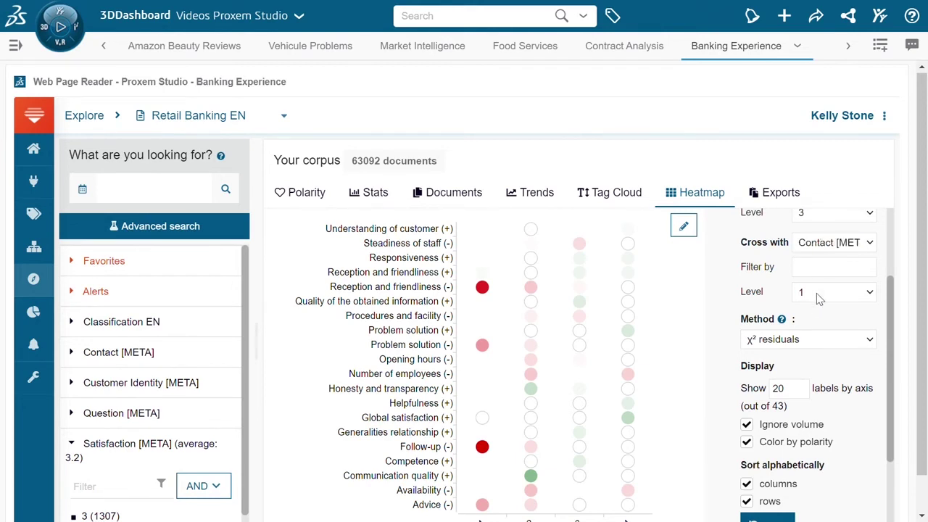
pyautogui.scroll(-3, 820, 317)
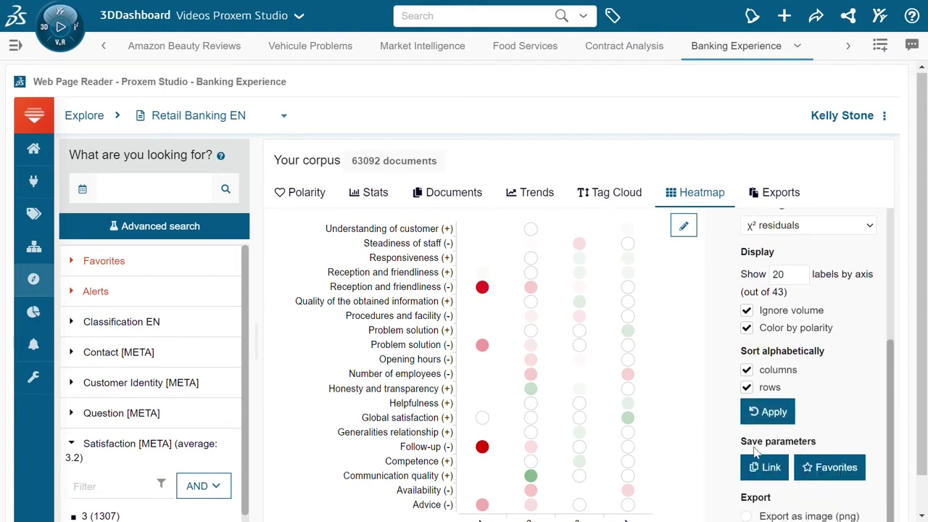
pyautogui.click(765, 411)
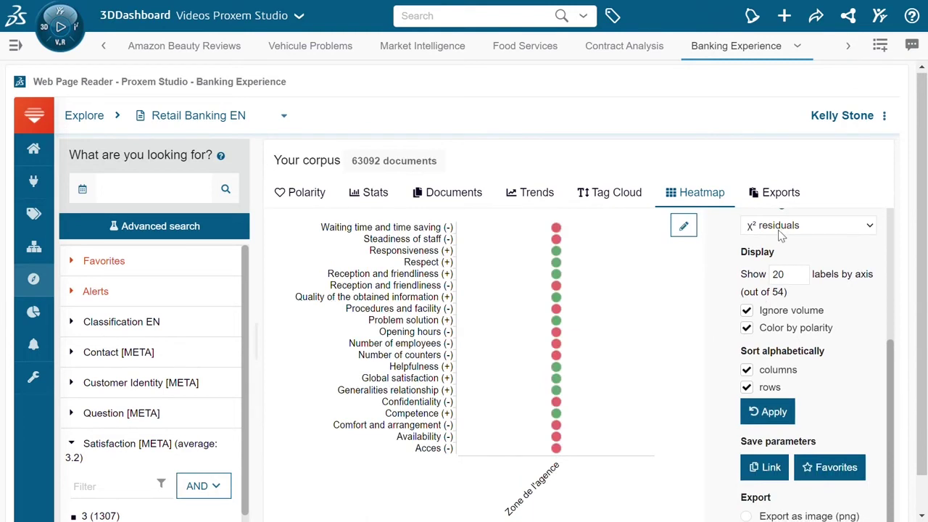
pyautogui.scroll(2, 833, 229)
pyautogui.scroll(1, 834, 227)
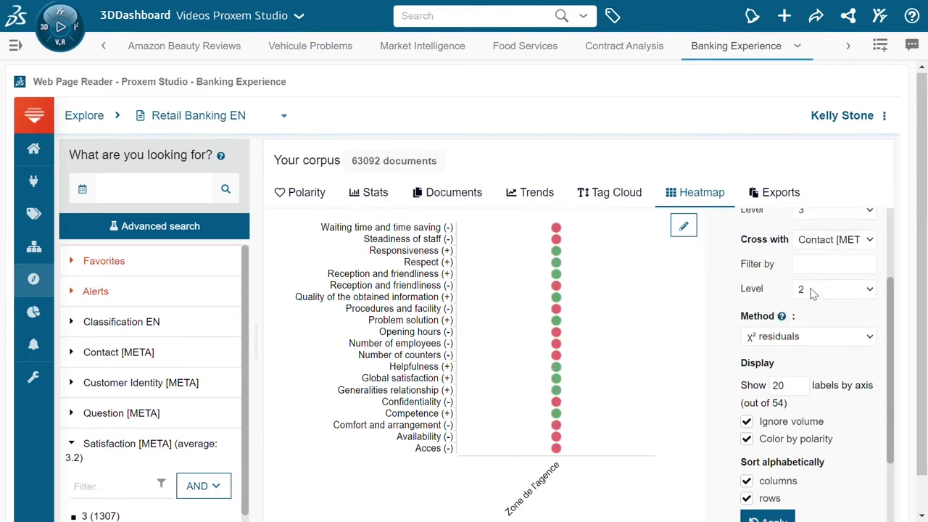
pyautogui.scroll(-3, 738, 349)
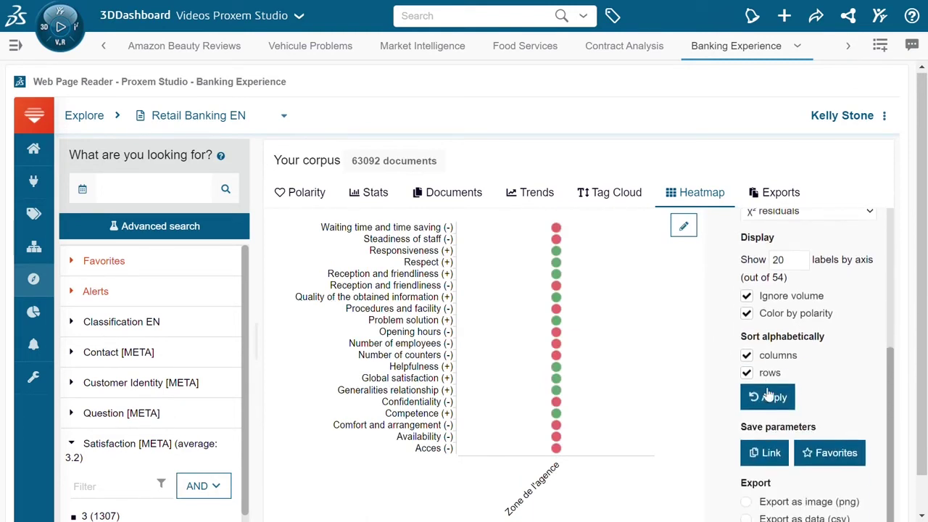
pyautogui.click(767, 397)
pyautogui.scroll(-1, 671, 430)
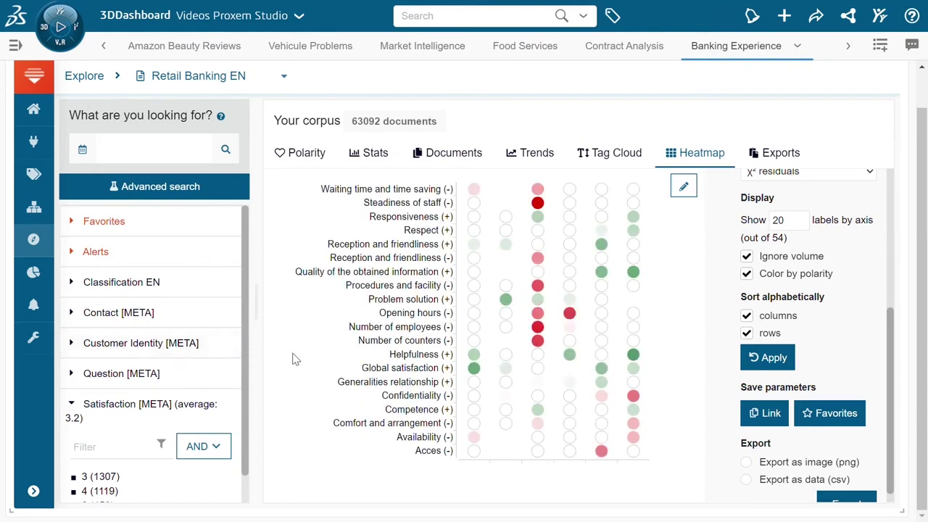
pyautogui.scroll(-1, 296, 354)
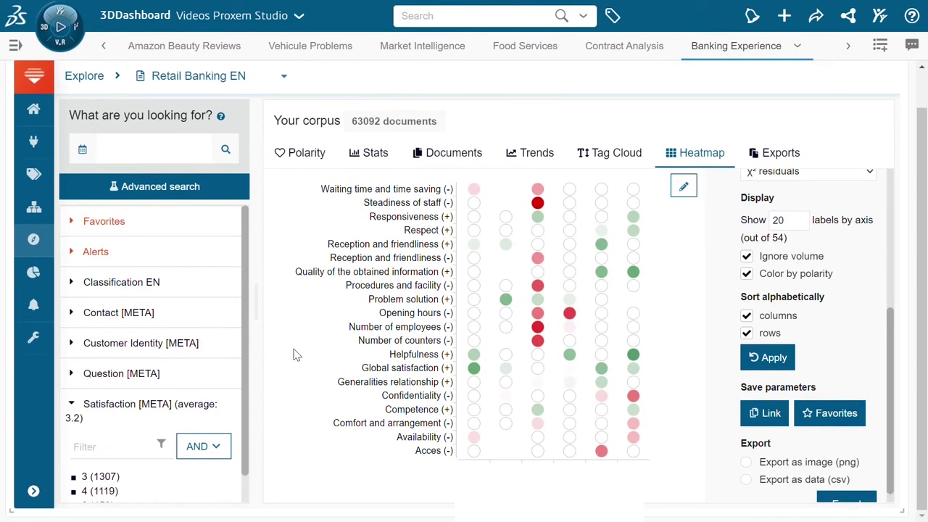
pyautogui.click(43, 281)
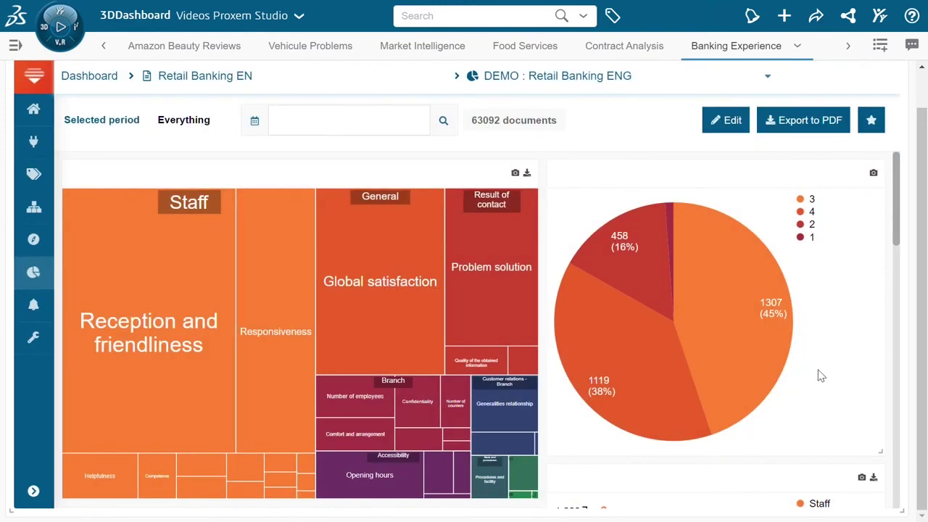
# Step: Scroll through the Retail Banking dashboard's polarity bars, category trends, customer journey, documents and tag cloud
pyautogui.scroll(-2, 820, 374)
pyautogui.scroll(-5, 820, 375)
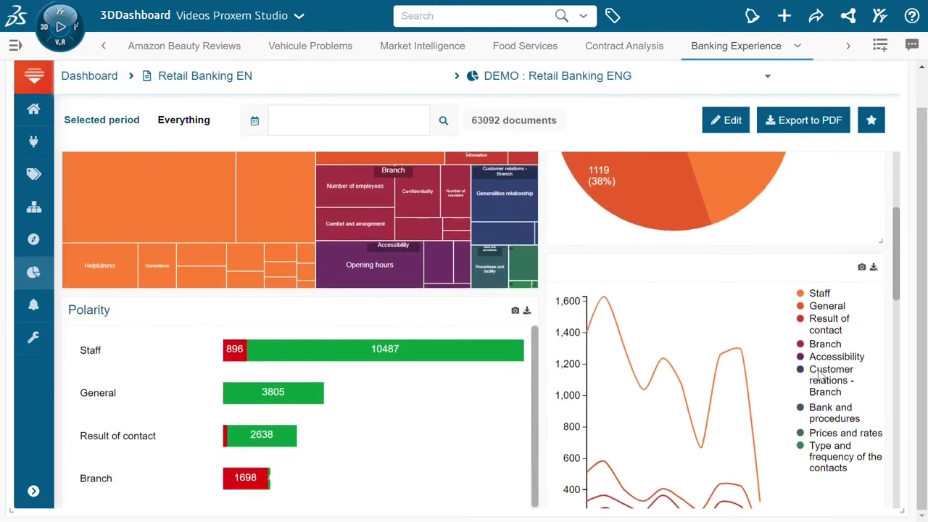
pyautogui.scroll(-4, 821, 375)
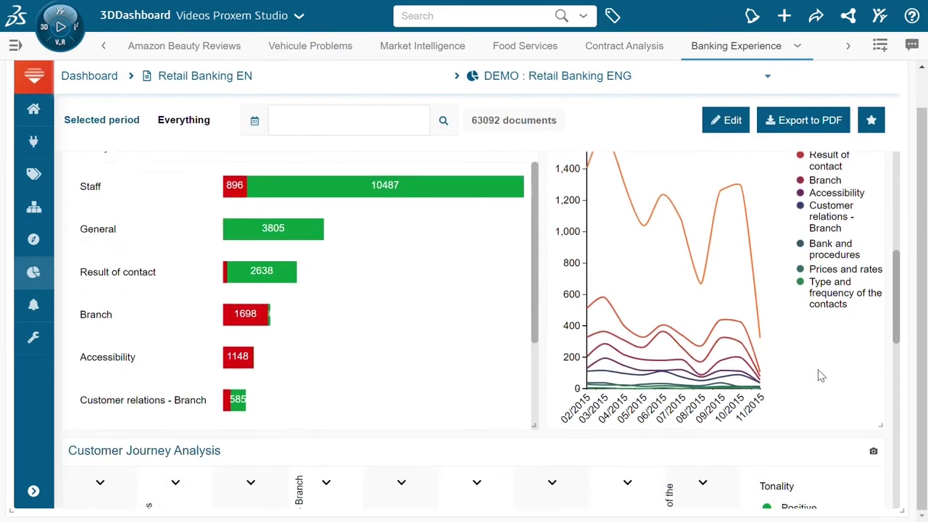
pyautogui.scroll(-2, 821, 375)
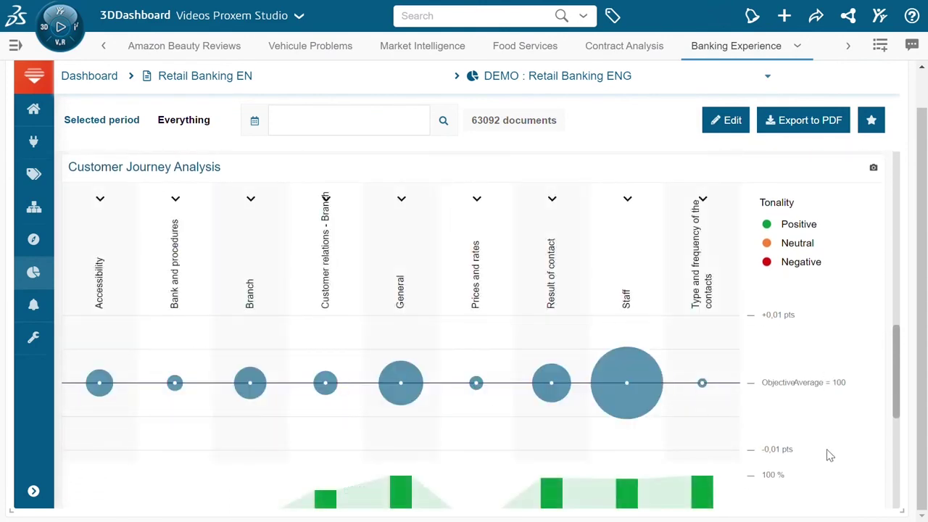
pyautogui.scroll(-3, 826, 454)
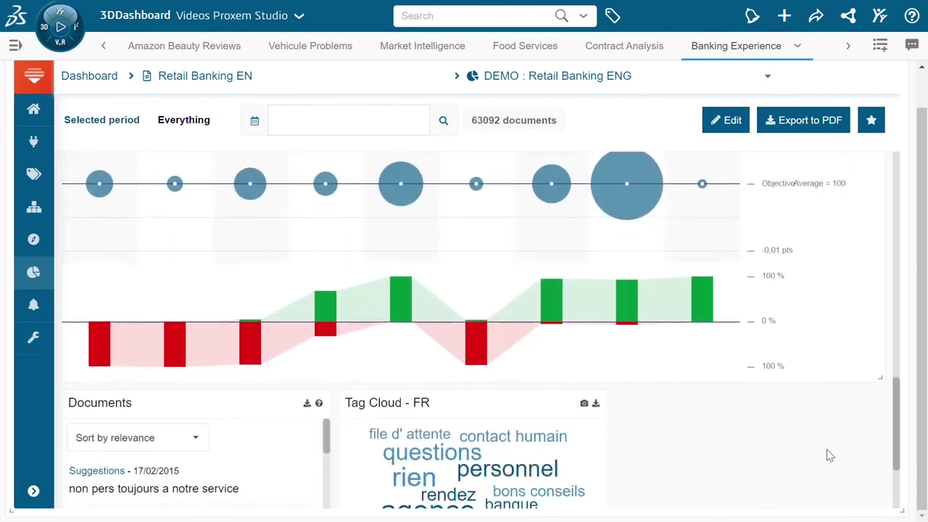
pyautogui.scroll(-2, 830, 456)
pyautogui.scroll(4, 830, 455)
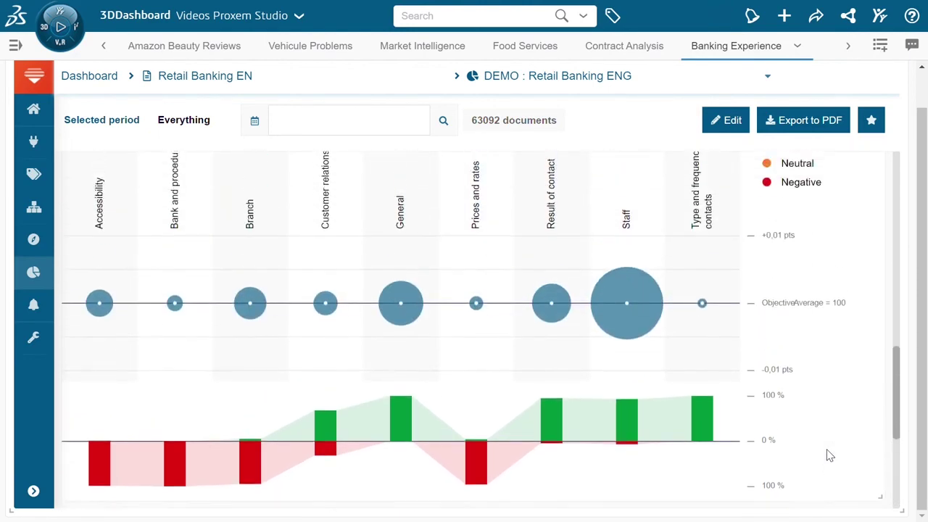
pyautogui.scroll(5, 830, 455)
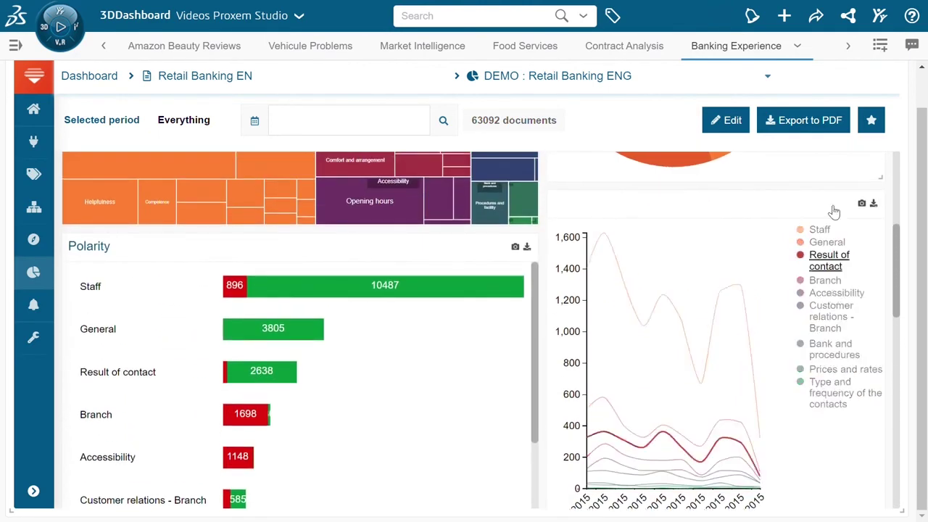